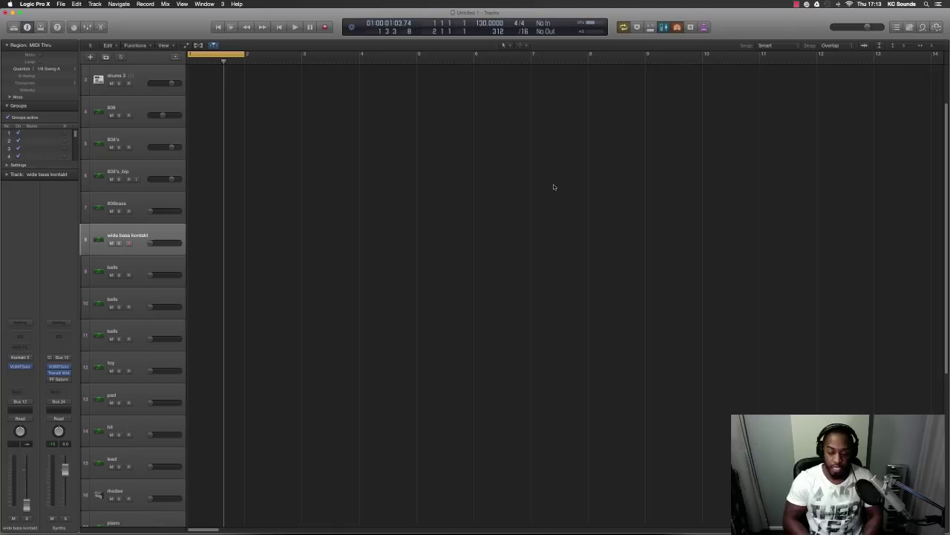
Step: Select the 808's track so it is armed and receives played MIDI notes
{"action": "left_click", "coordinate": [131, 138]}
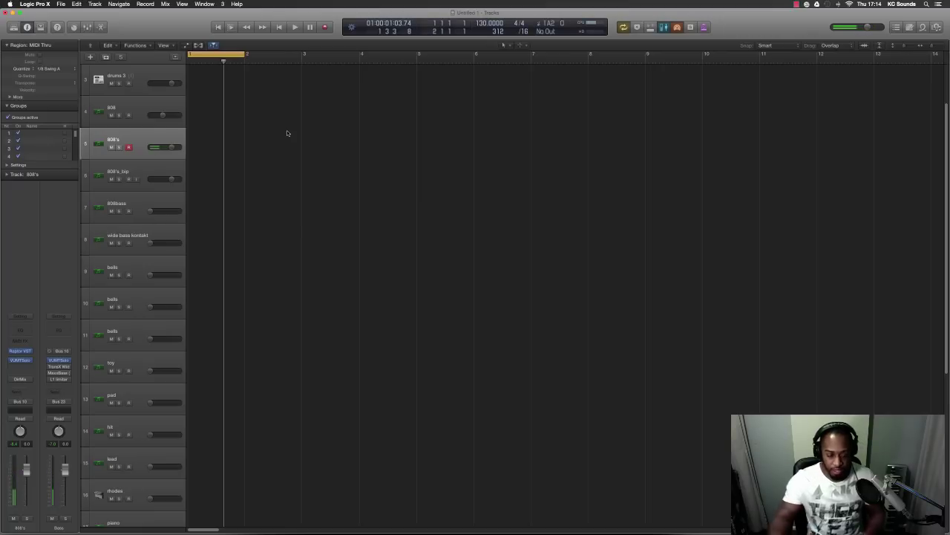
Step: Record a single 808 note, then shift it slightly earlier in the Piano Roll
{"action": "key", "text": "r"}
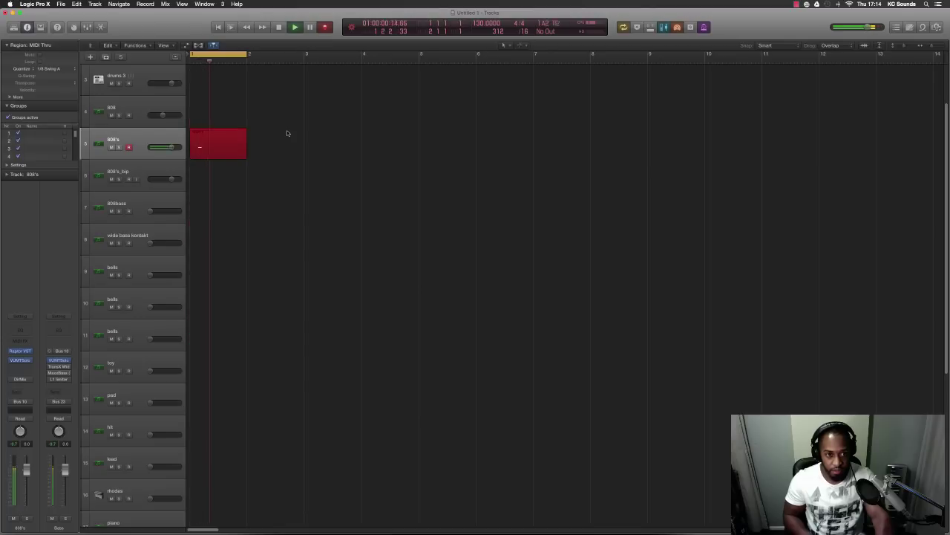
{"action": "key", "text": "space"}
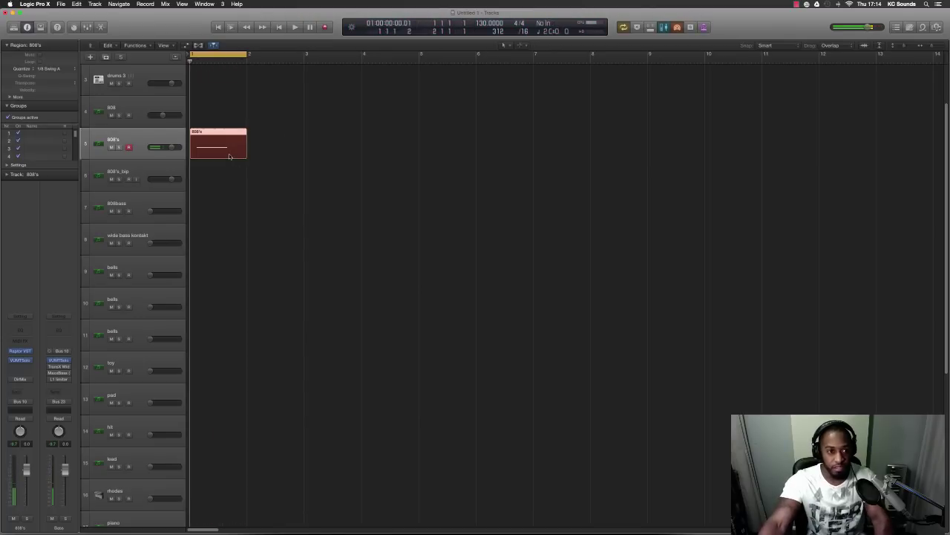
{"action": "key", "text": "p"}
{"action": "left_click_drag", "start_coordinate": [226, 465], "coordinate": [211, 466]}
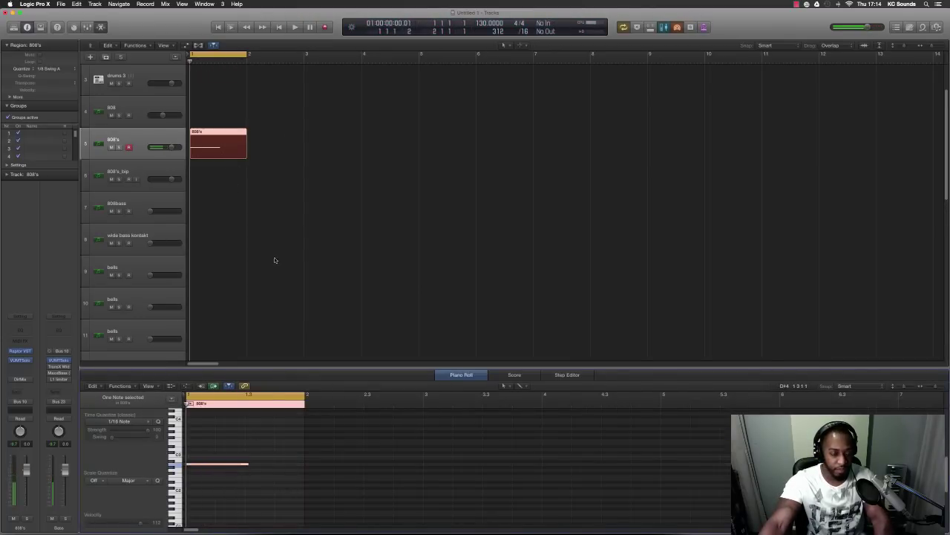
Step: Bounce the 808's region in place to a new audio track, 808's_bip_1
{"action": "right_click", "coordinate": [228, 146]}
{"action": "left_click", "coordinate": [251, 151]}
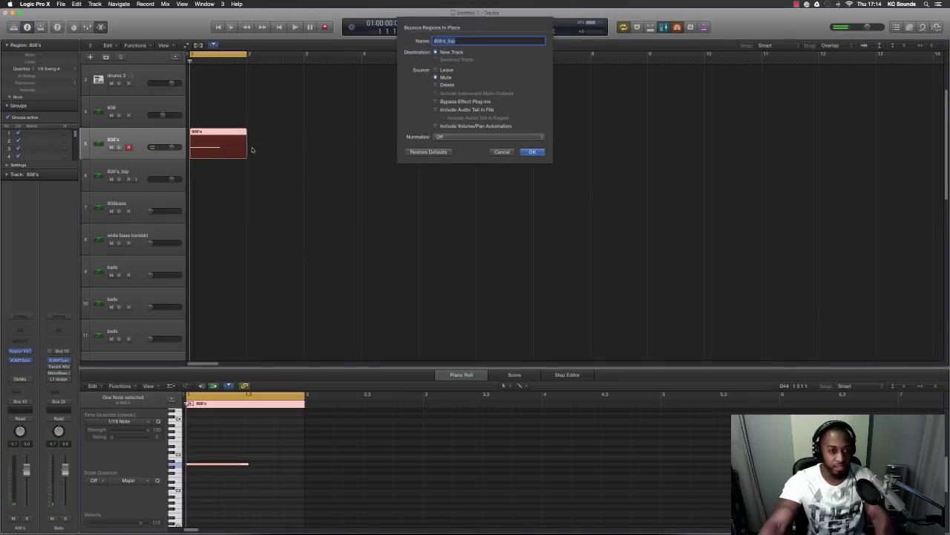
{"action": "left_click", "coordinate": [533, 151]}
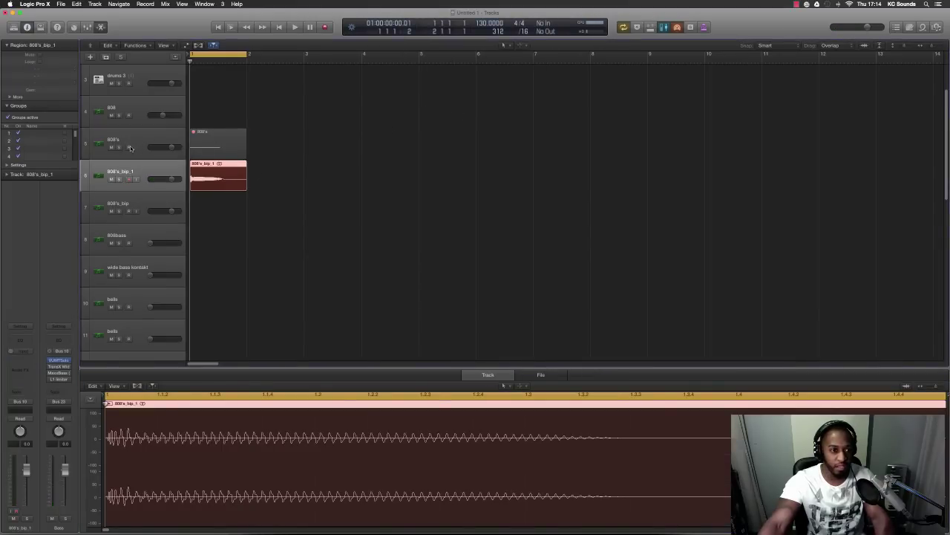
Step: Insert a Tuner on 808's_bip_1 and play the sample; it reads A, about 13 cents flat
{"action": "left_click", "coordinate": [29, 362]}
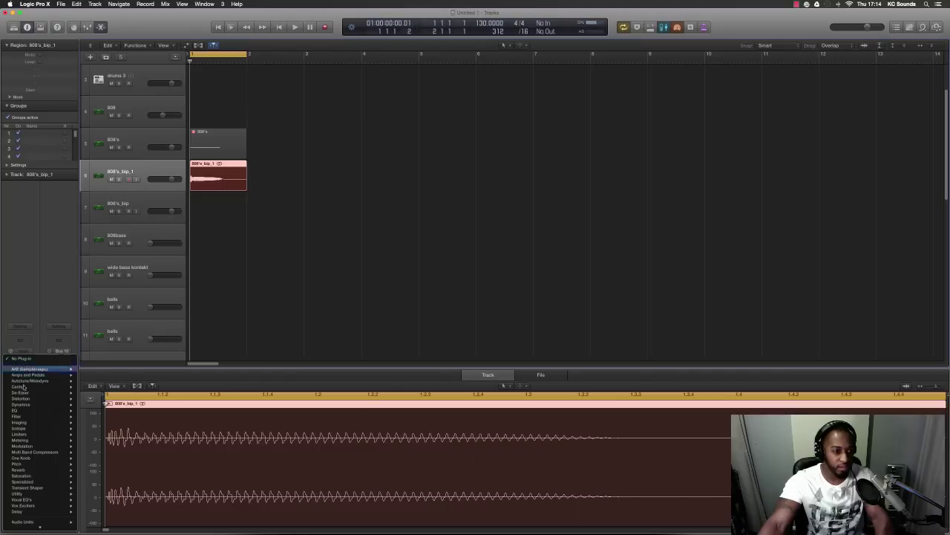
{"action": "mouse_move", "coordinate": [31, 442]}
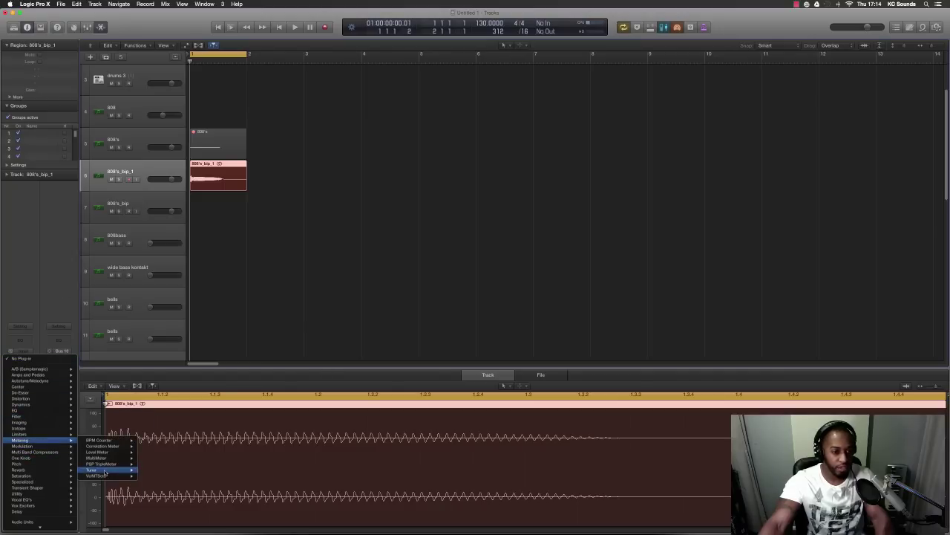
{"action": "mouse_move", "coordinate": [112, 475]}
{"action": "left_click", "coordinate": [152, 470]}
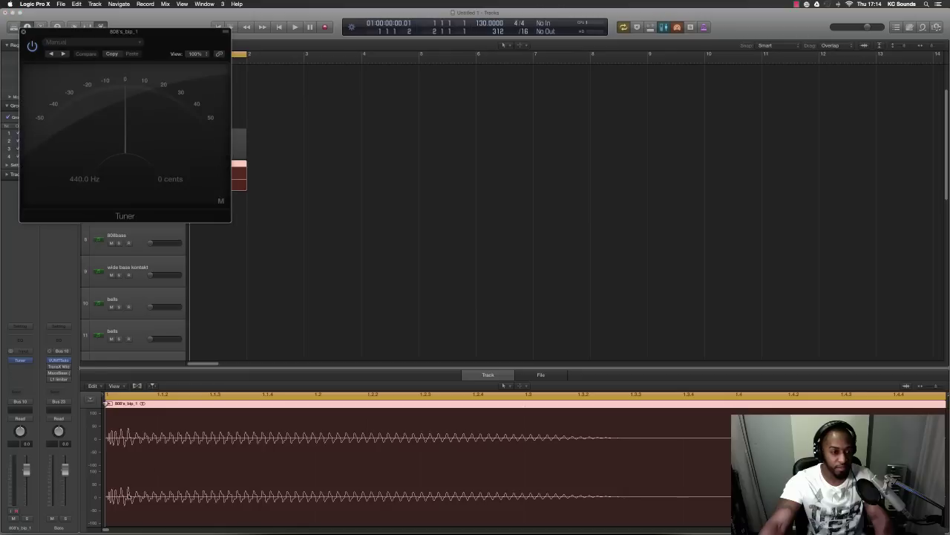
{"action": "left_click_drag", "start_coordinate": [90, 51], "coordinate": [439, 140]}
{"action": "key", "text": "space"}
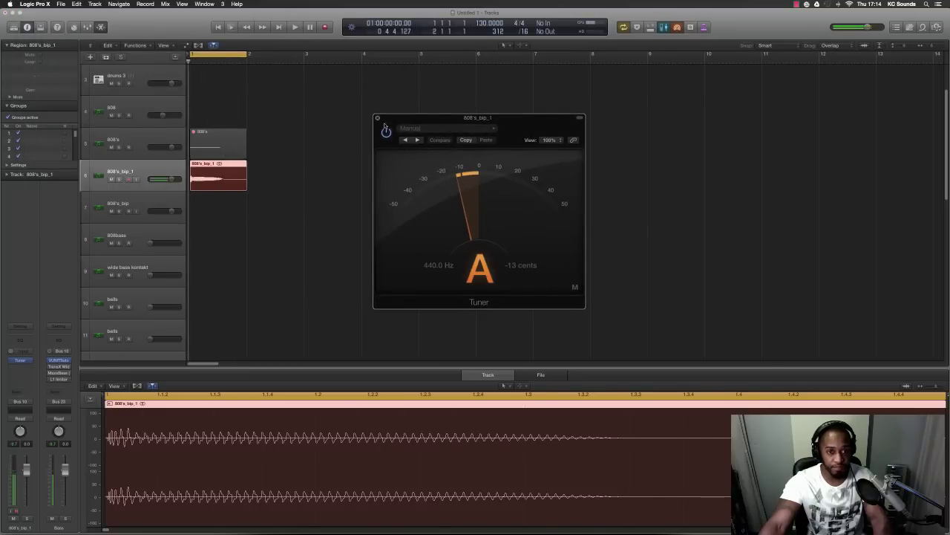
{"action": "left_click", "coordinate": [377, 117]}
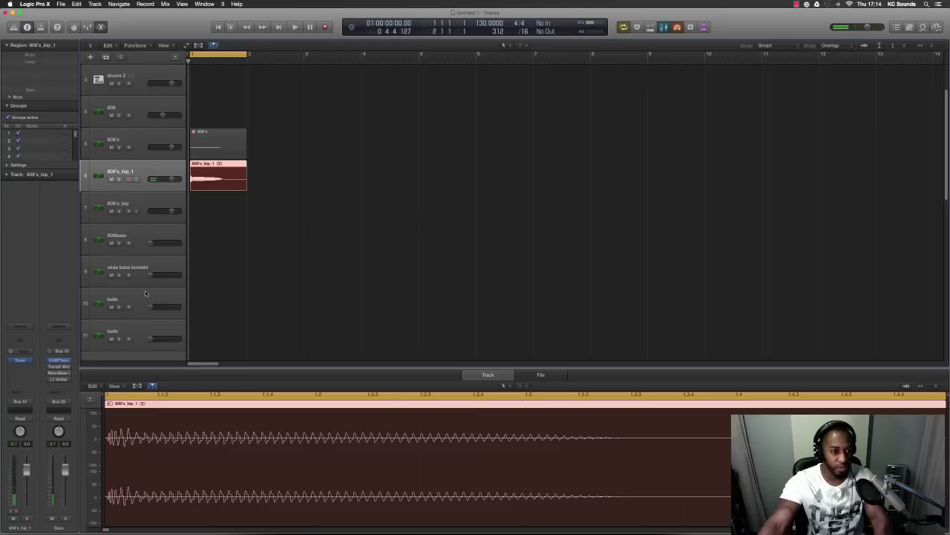
Step: Add an EXS24 instrument track and drop 808's_bip_1 into its Instrument Editor as a zone
{"action": "key", "text": "alt+super+s"}
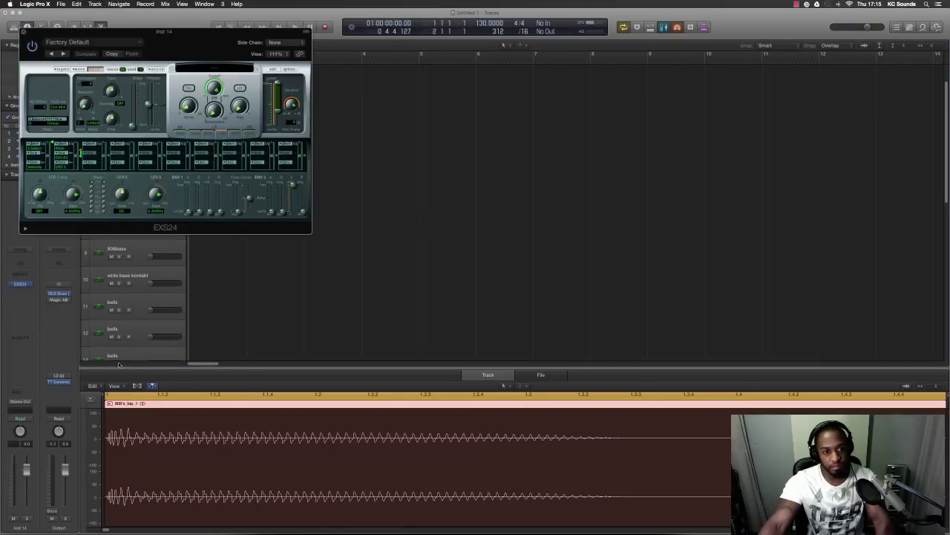
{"action": "left_click_drag", "start_coordinate": [215, 38], "coordinate": [568, 188]}
{"action": "left_click", "coordinate": [624, 216]}
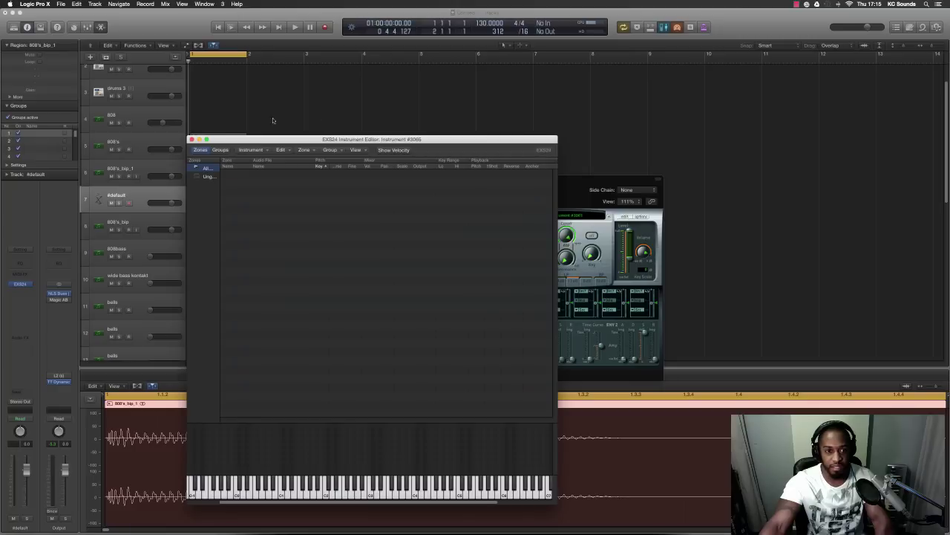
{"action": "left_click_drag", "start_coordinate": [280, 138], "coordinate": [485, 131]}
{"action": "left_click_drag", "start_coordinate": [207, 165], "coordinate": [484, 178]}
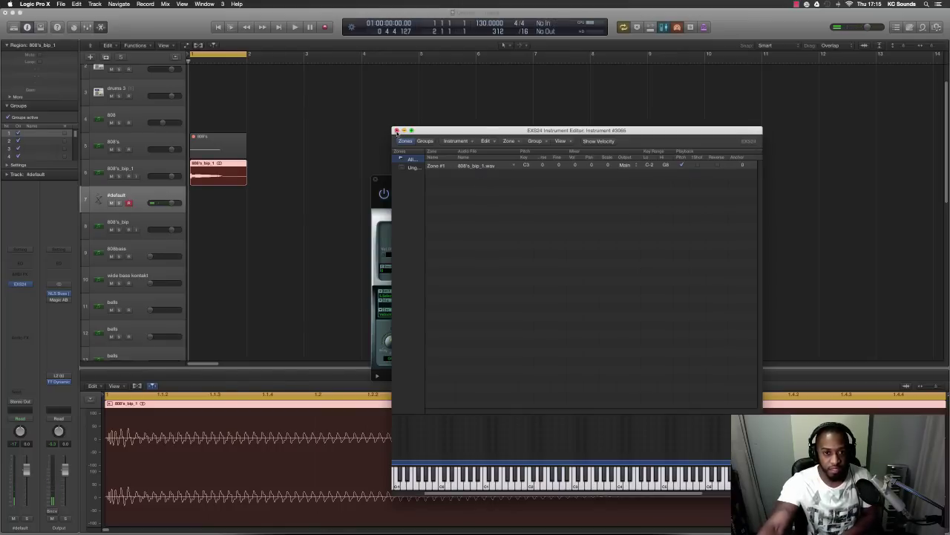
Step: Close the Instrument Editor and save the EXS24 instrument as '808 - KC'
{"action": "left_click", "coordinate": [396, 130]}
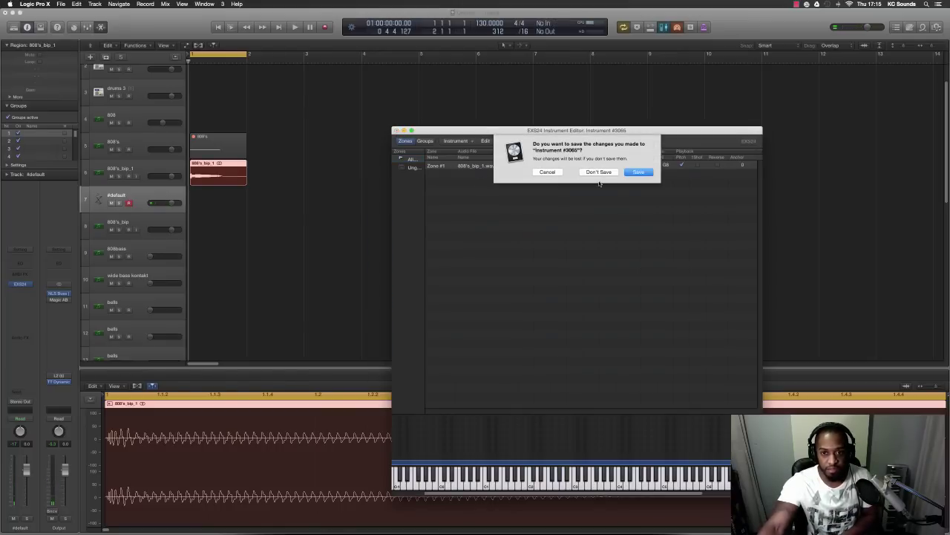
{"action": "left_click", "coordinate": [637, 172]}
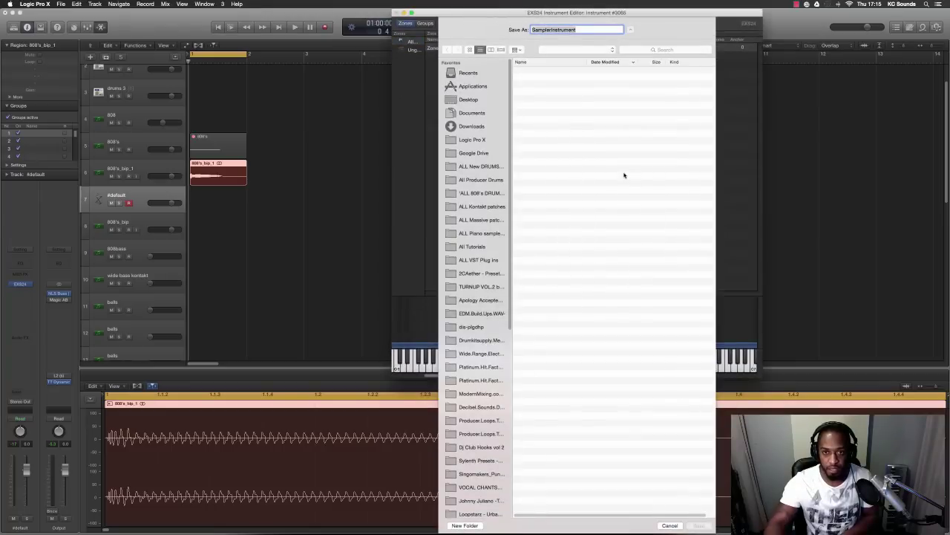
{"action": "type", "text": "808"}
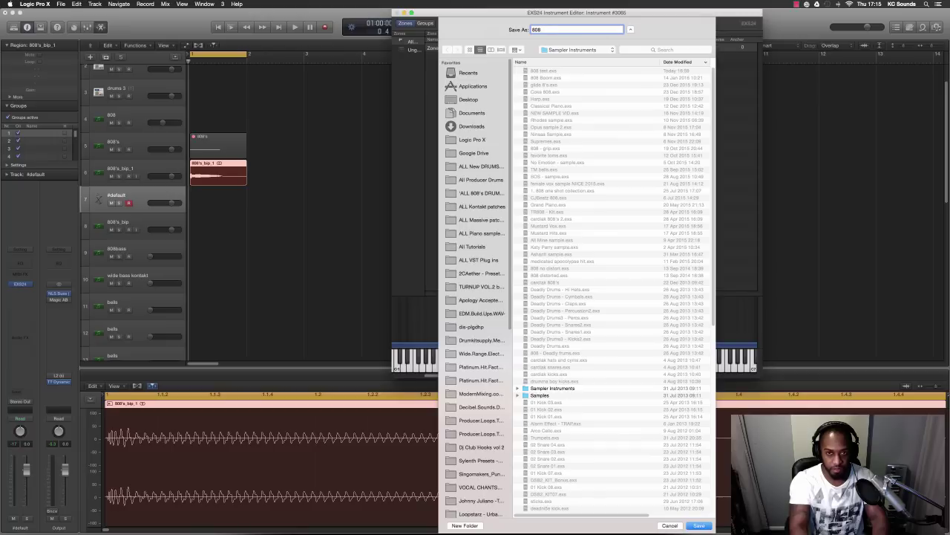
{"action": "type", "text": " - KC"}
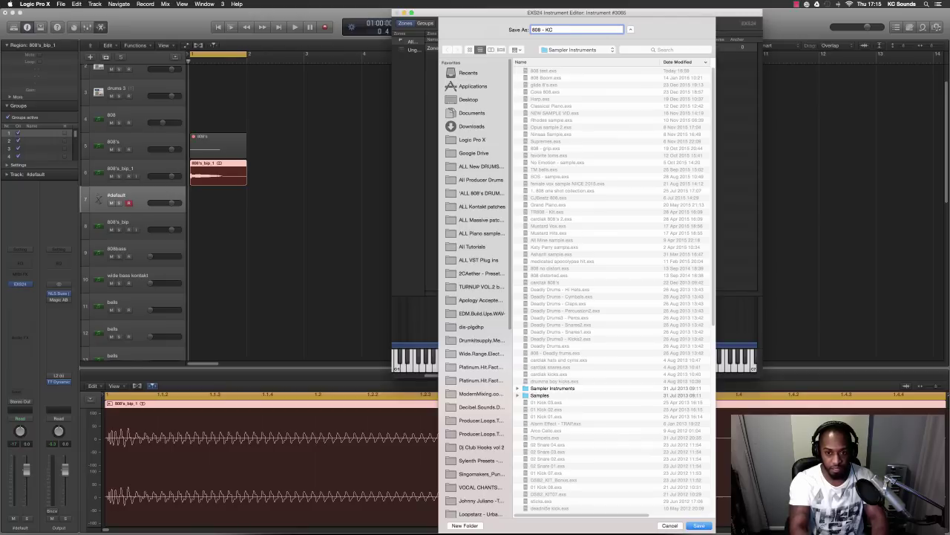
{"action": "key", "text": "Return"}
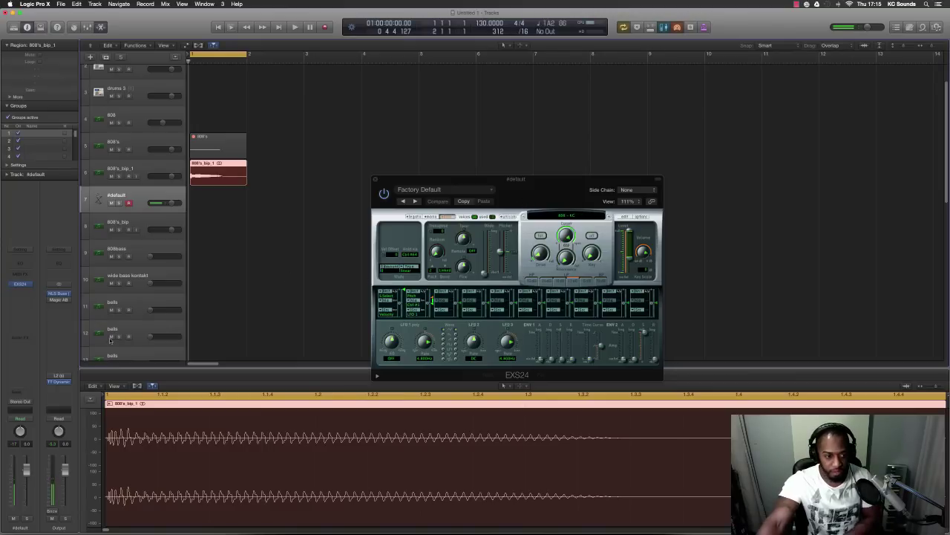
Step: Route the sampler track's output to Bus 26
{"action": "left_click", "coordinate": [31, 405]}
{"action": "mouse_move", "coordinate": [34, 428]}
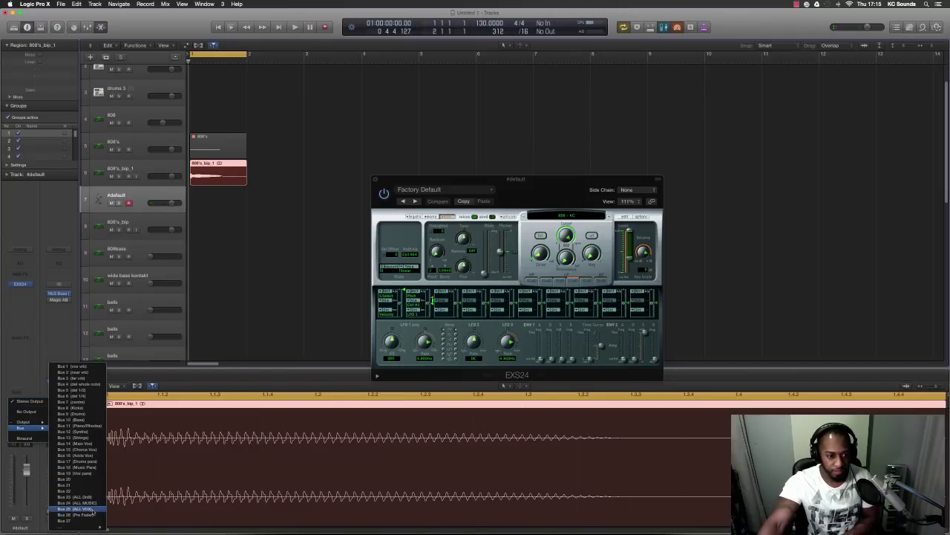
{"action": "left_click", "coordinate": [93, 515]}
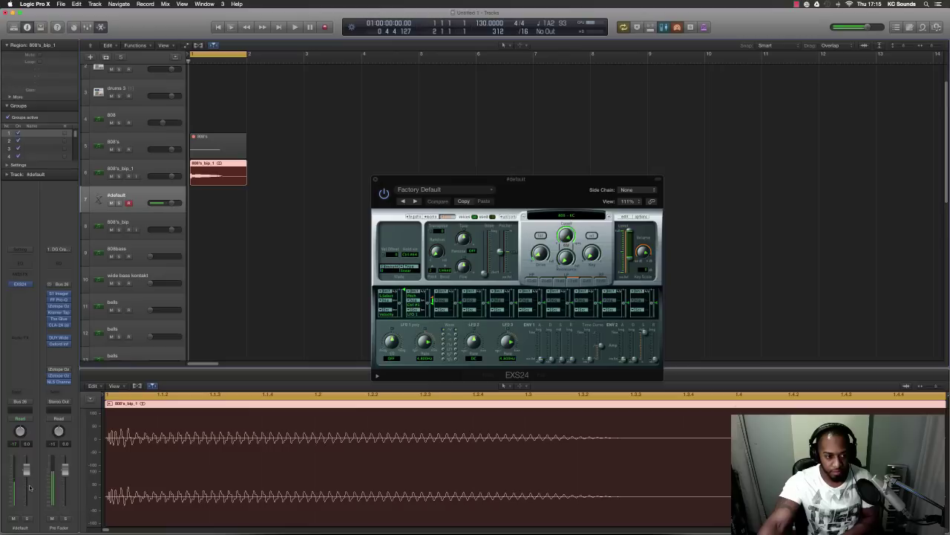
Step: Add a mono VUMTSolo meter after the EXS24, close its window and hide the Inspector
{"action": "left_click", "coordinate": [25, 294]}
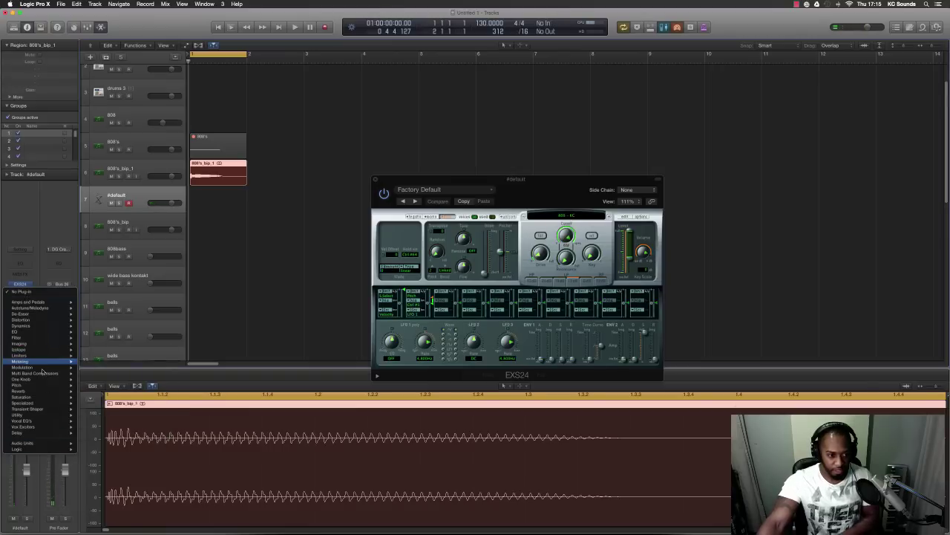
{"action": "mouse_move", "coordinate": [104, 391]}
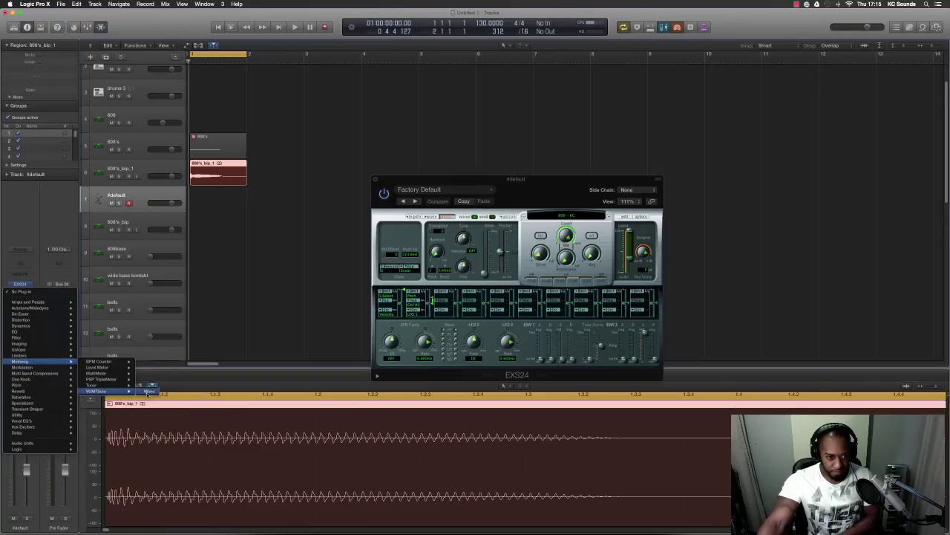
{"action": "left_click", "coordinate": [148, 391]}
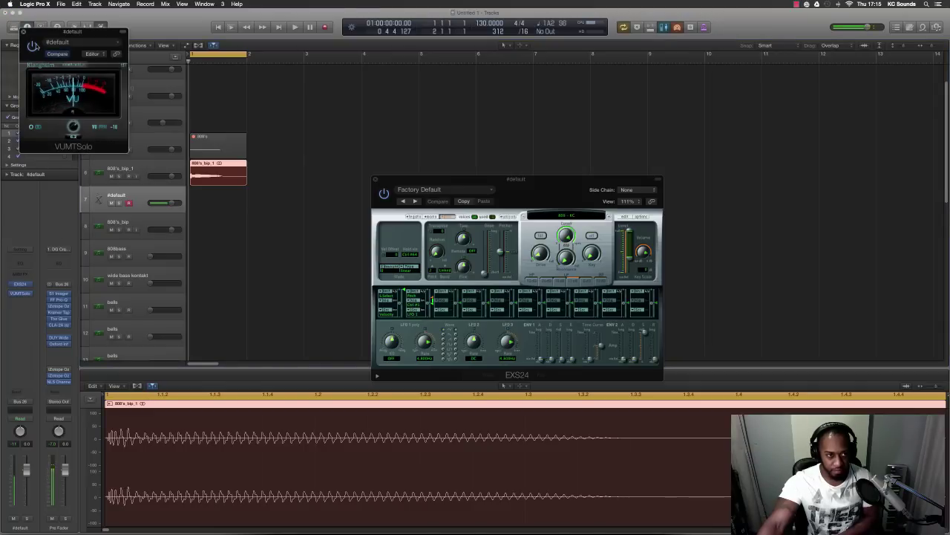
{"action": "left_click", "coordinate": [22, 31]}
{"action": "left_click", "coordinate": [27, 28]}
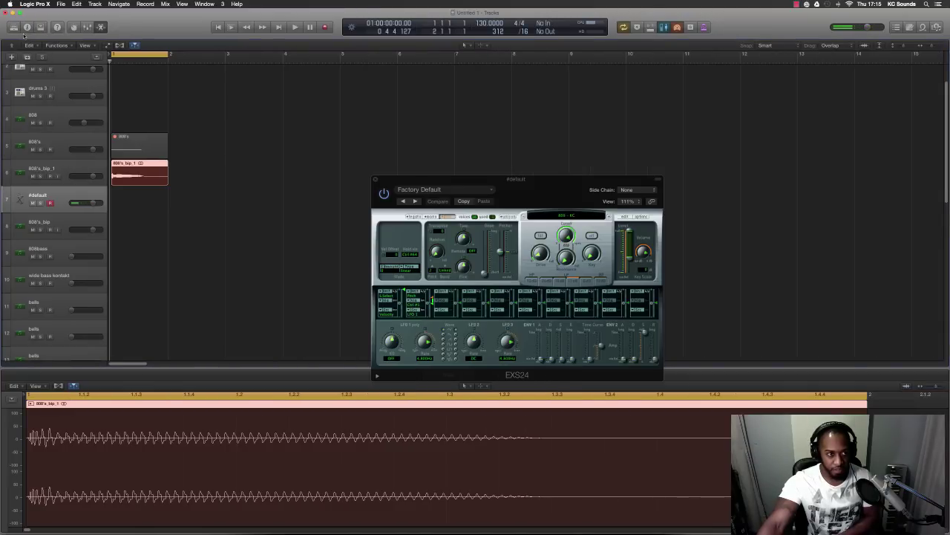
Step: Insert a mono Tuner on the #default track and place it beside the EXS24 window
{"action": "left_click", "coordinate": [27, 27]}
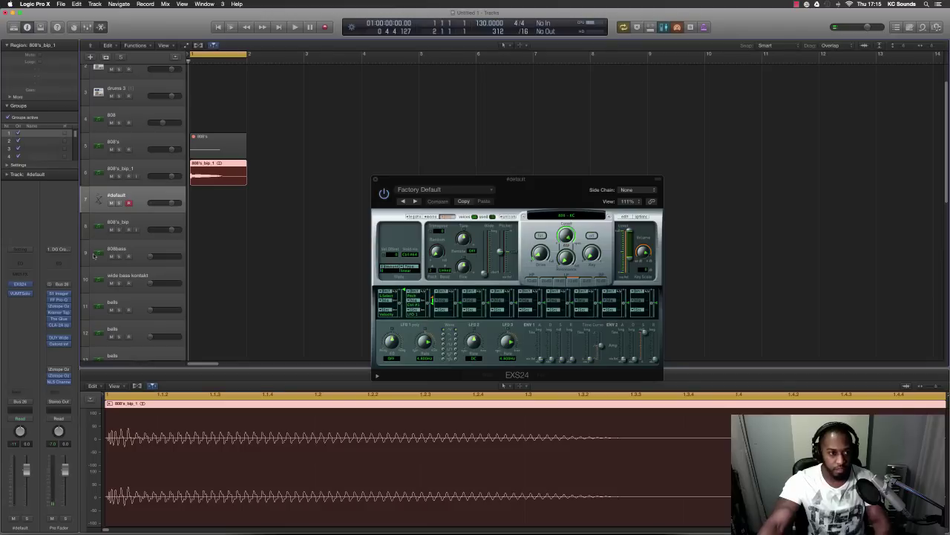
{"action": "key", "text": "i"}
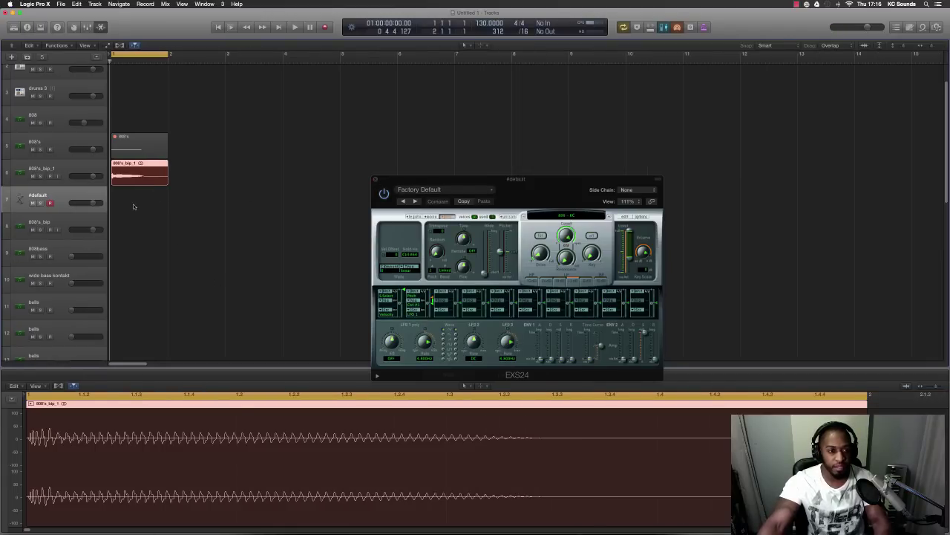
{"action": "key", "text": "i"}
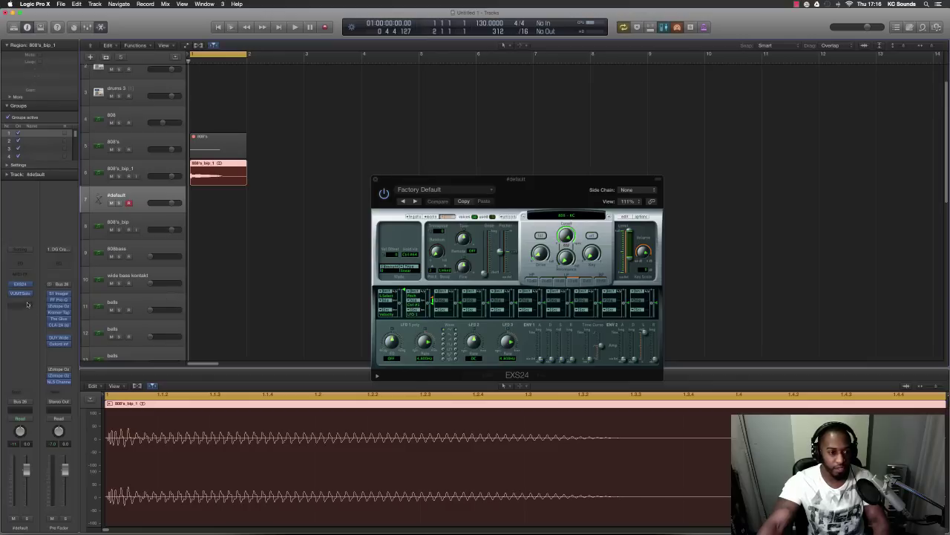
{"action": "left_click", "coordinate": [27, 300]}
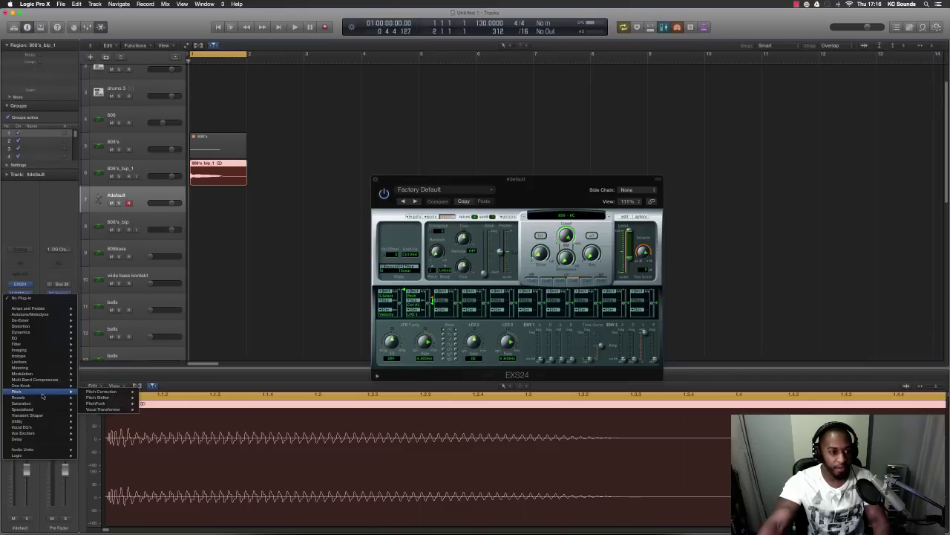
{"action": "mouse_move", "coordinate": [37, 373]}
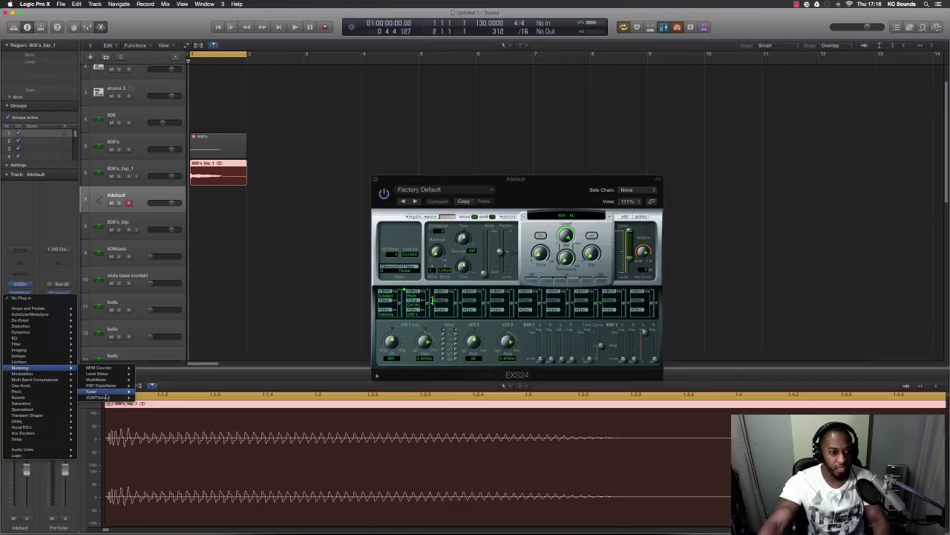
{"action": "mouse_move", "coordinate": [118, 394]}
{"action": "left_click", "coordinate": [151, 391]}
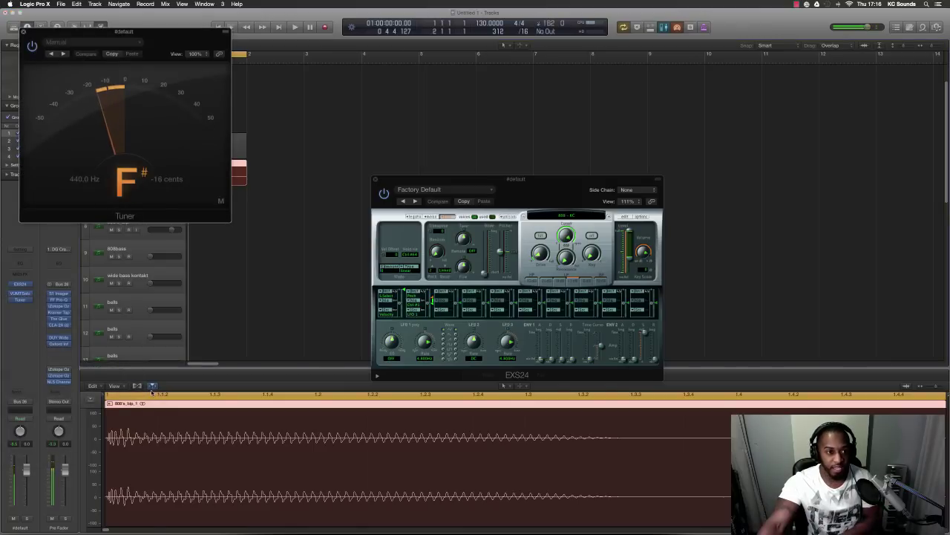
{"action": "left_click_drag", "start_coordinate": [178, 32], "coordinate": [391, 100]}
{"action": "left_click_drag", "start_coordinate": [481, 184], "coordinate": [566, 98]}
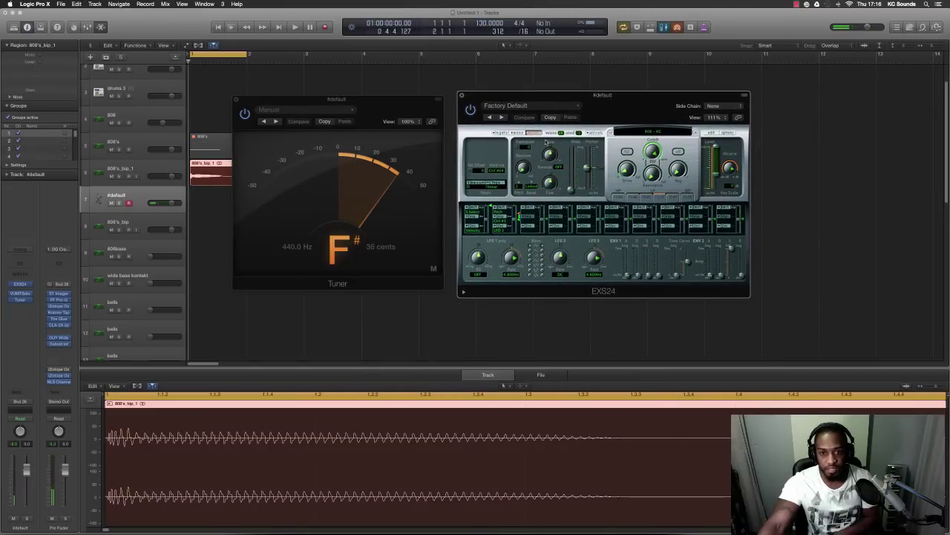
Step: Change the EXS24 voice setting and raise Tune to +2 until the Tuner reads A
{"action": "left_click", "coordinate": [520, 132]}
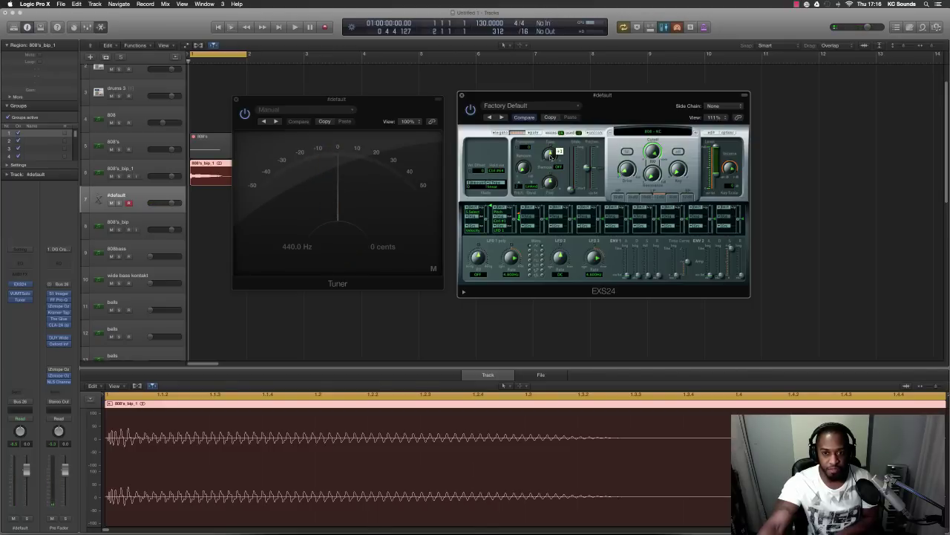
{"action": "scroll", "coordinate": [551, 156], "scroll_direction": "up", "scroll_amount": 1}
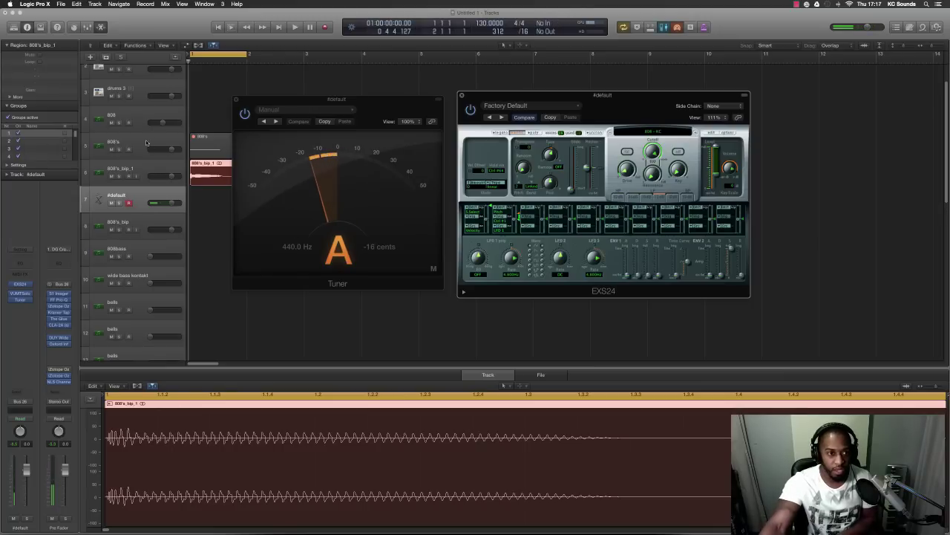
Step: Solo the 808's and #default tracks, then close the Tuner window
{"action": "left_click", "coordinate": [148, 143]}
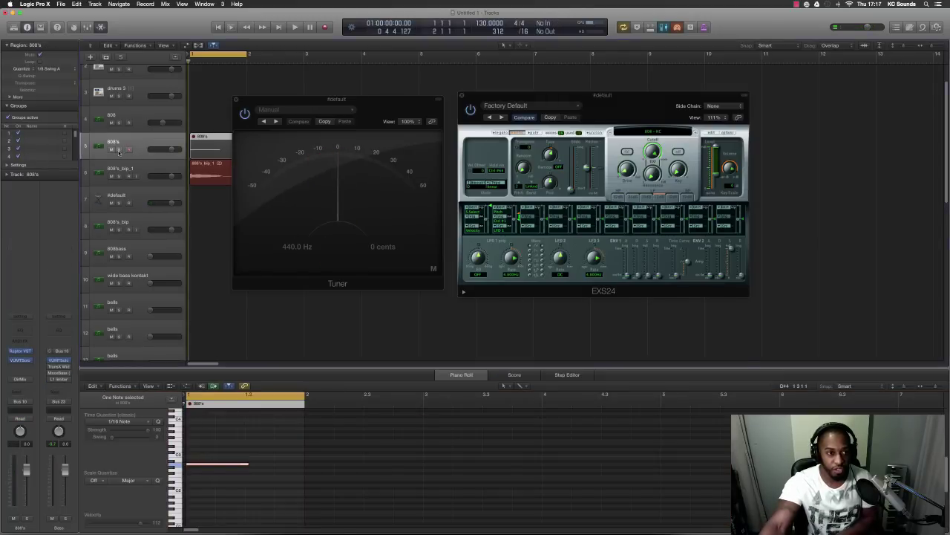
{"action": "left_click", "coordinate": [119, 149]}
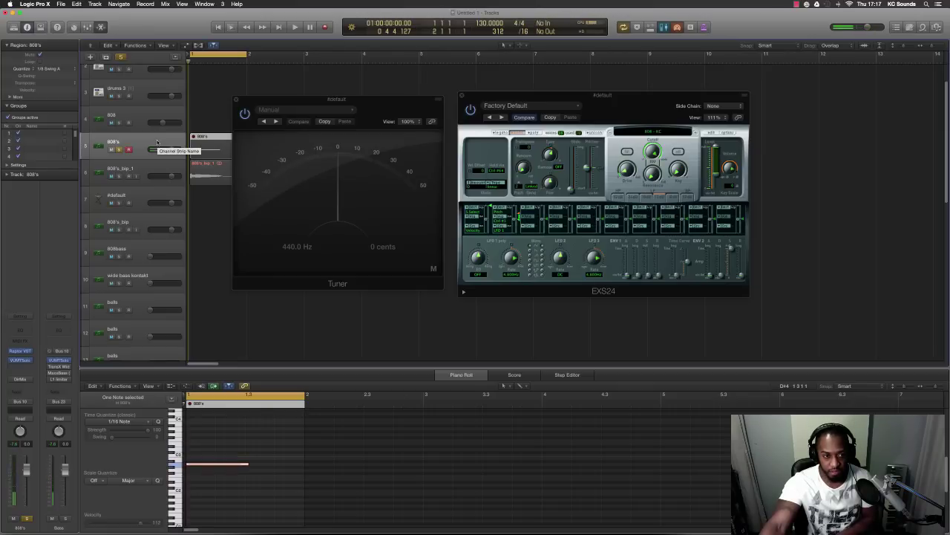
{"action": "left_click", "coordinate": [154, 195]}
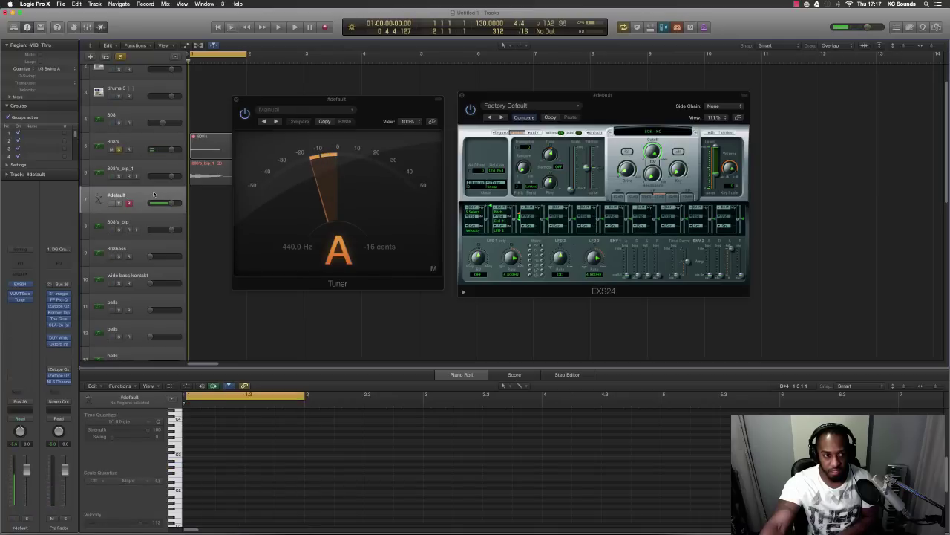
{"action": "left_click", "coordinate": [120, 202]}
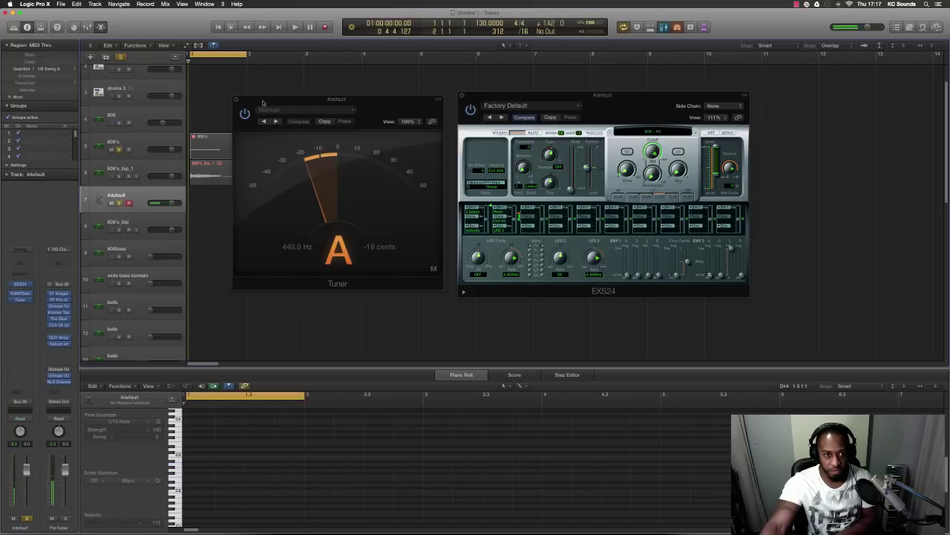
{"action": "left_click", "coordinate": [236, 100]}
{"action": "left_click", "coordinate": [462, 96]}
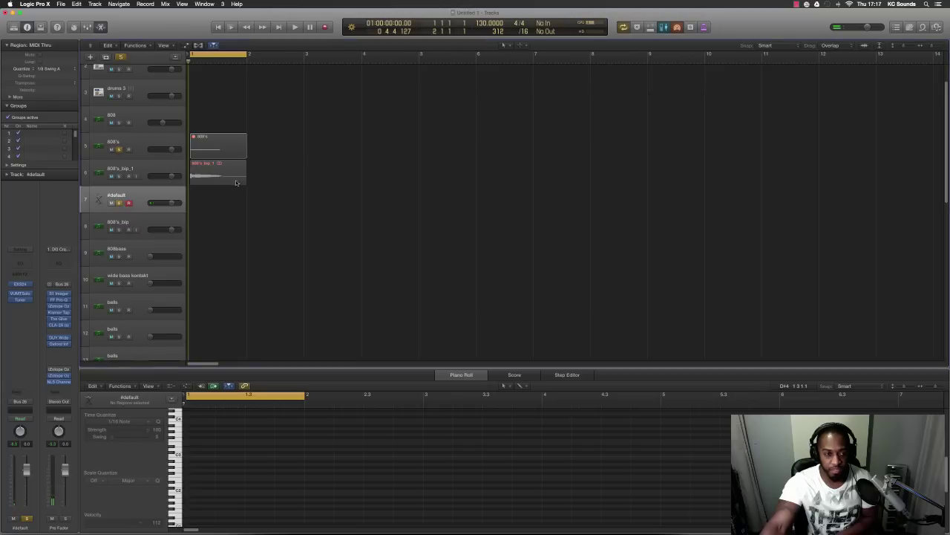